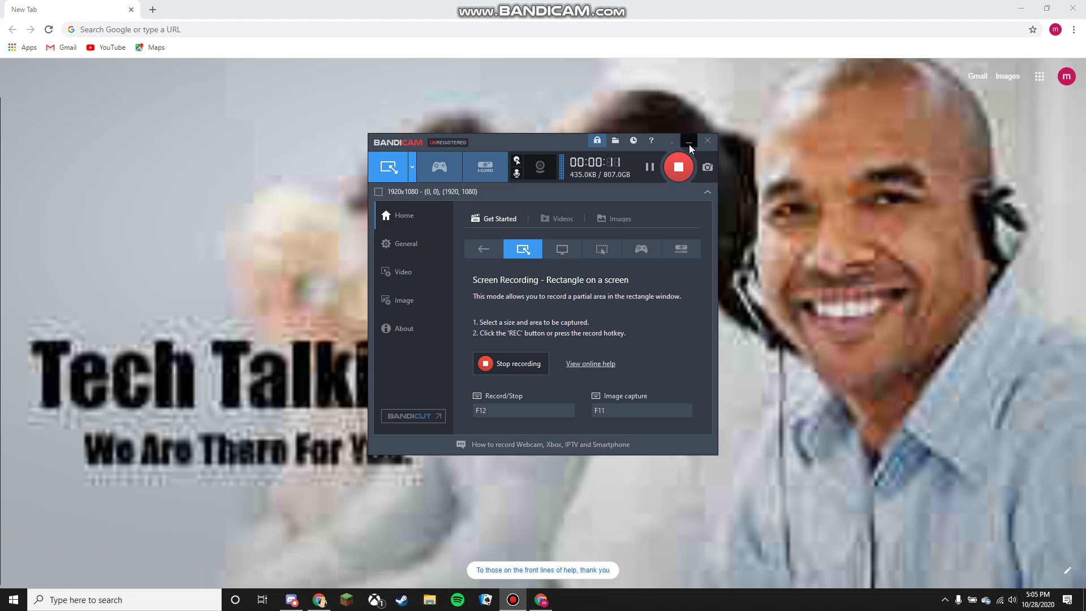
# - Minimize the recorder and load discord.com in Chrome to reach the Friends page
pyautogui.click(689, 147)
pyautogui.click(685, 24)
pyautogui.write('discor')
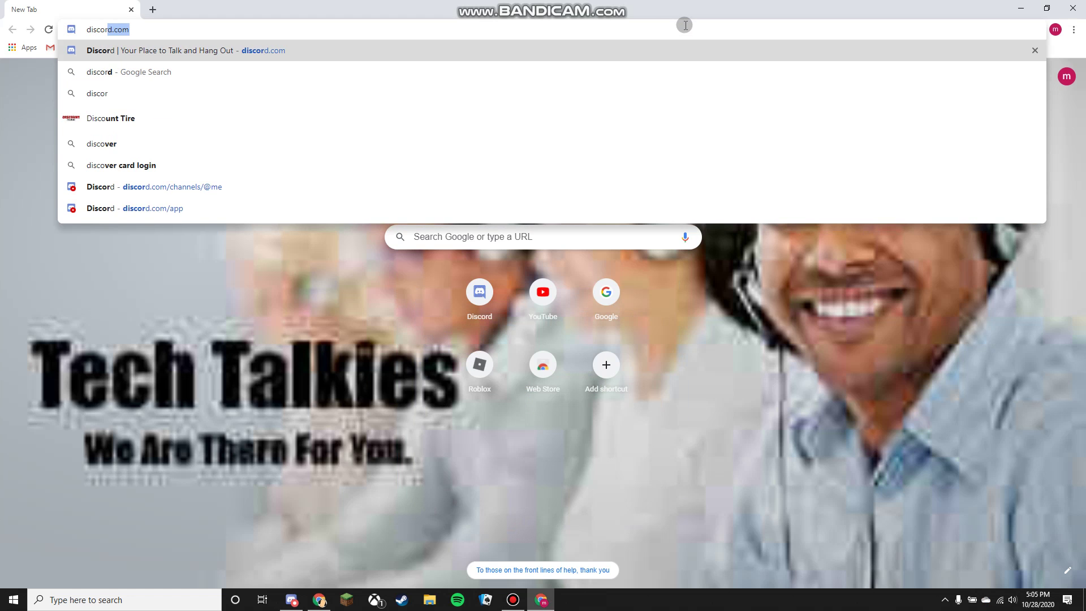
pyautogui.write('d.com')
pyautogui.press('Return')
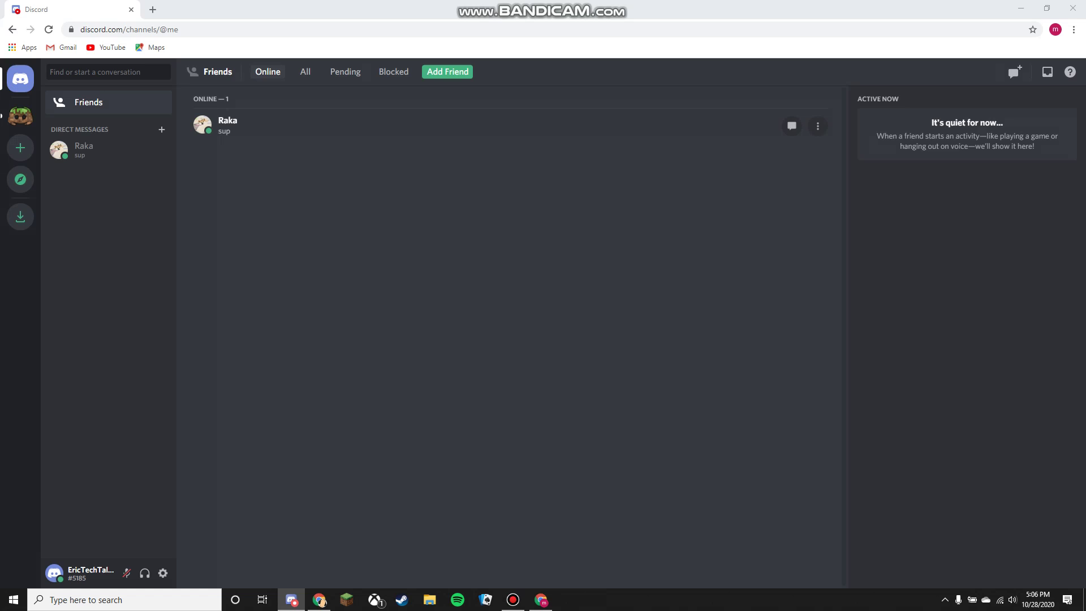
pyautogui.moveTo(102, 150)
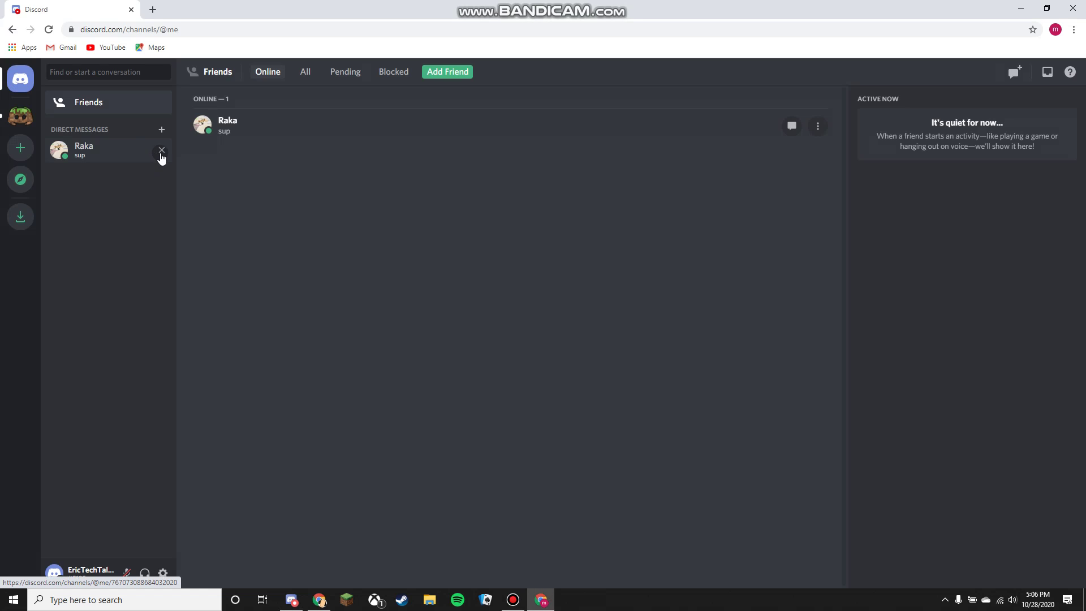
pyautogui.click(162, 151)
pyautogui.click(448, 72)
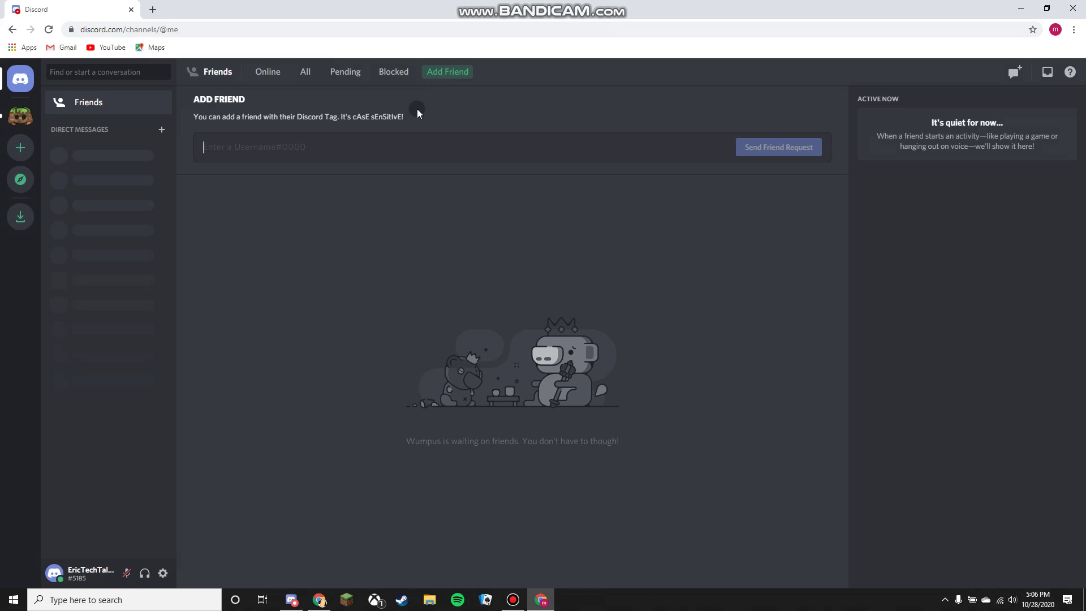
pyautogui.write('S')
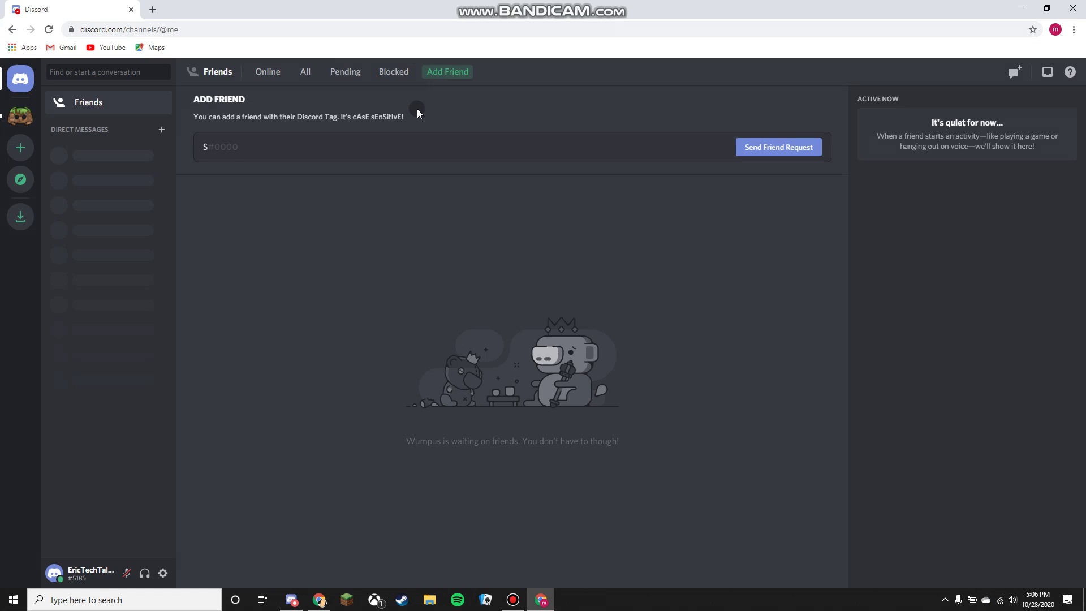
pyautogui.write('permrk')
pyautogui.write('#')
pyautogui.write('#3945')
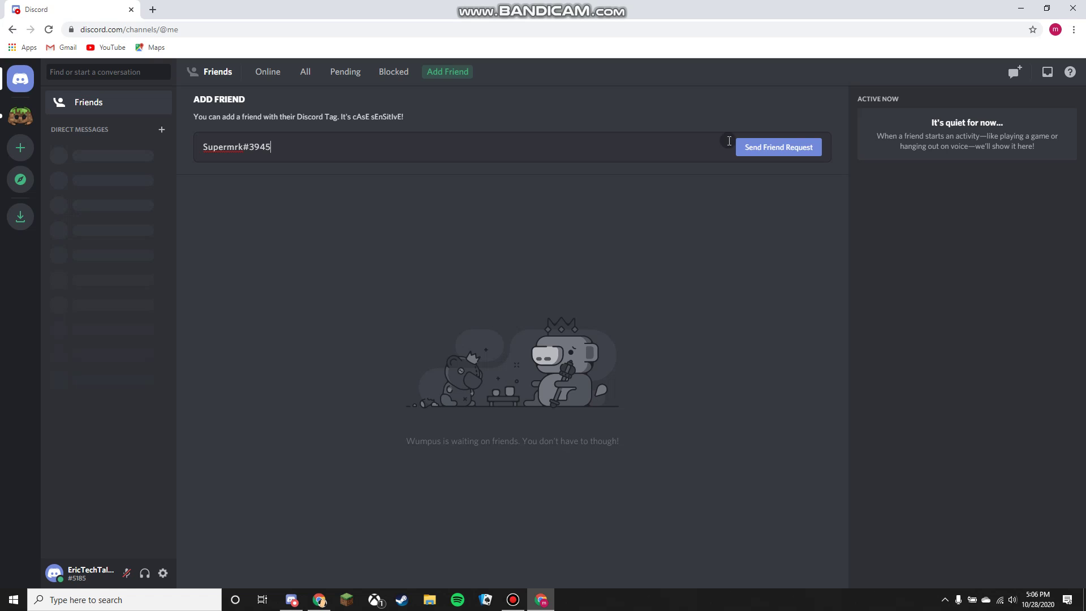
pyautogui.click(784, 150)
pyautogui.click(337, 75)
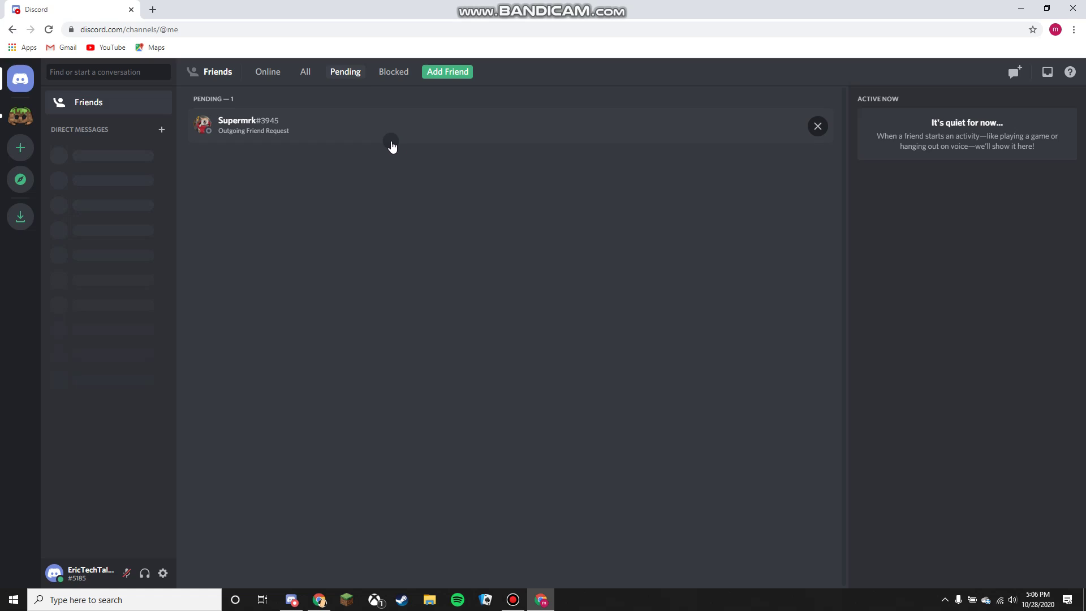
pyautogui.click(390, 139)
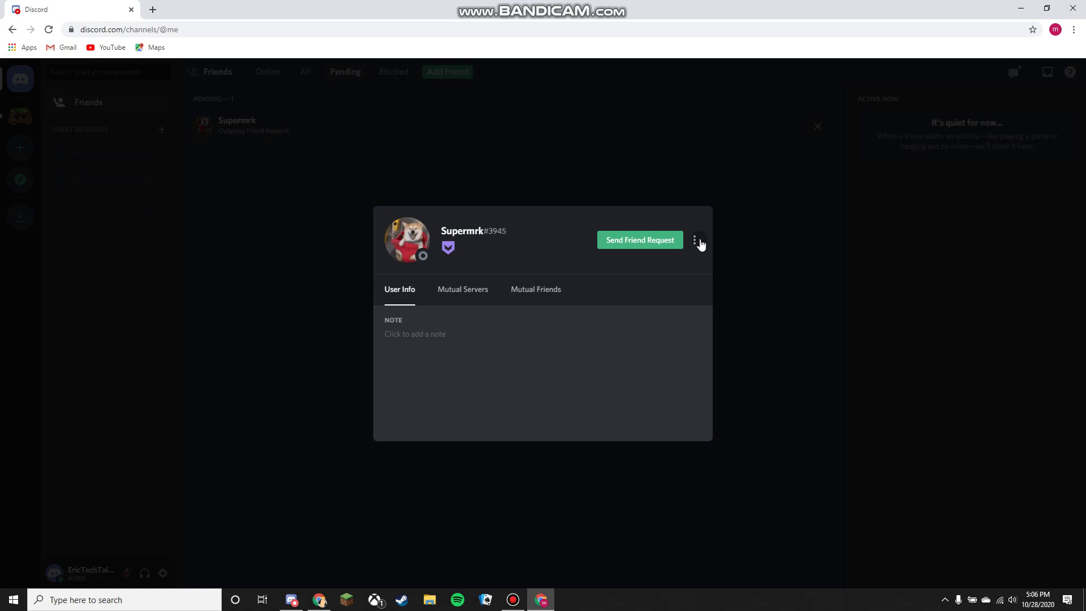
pyautogui.click(696, 242)
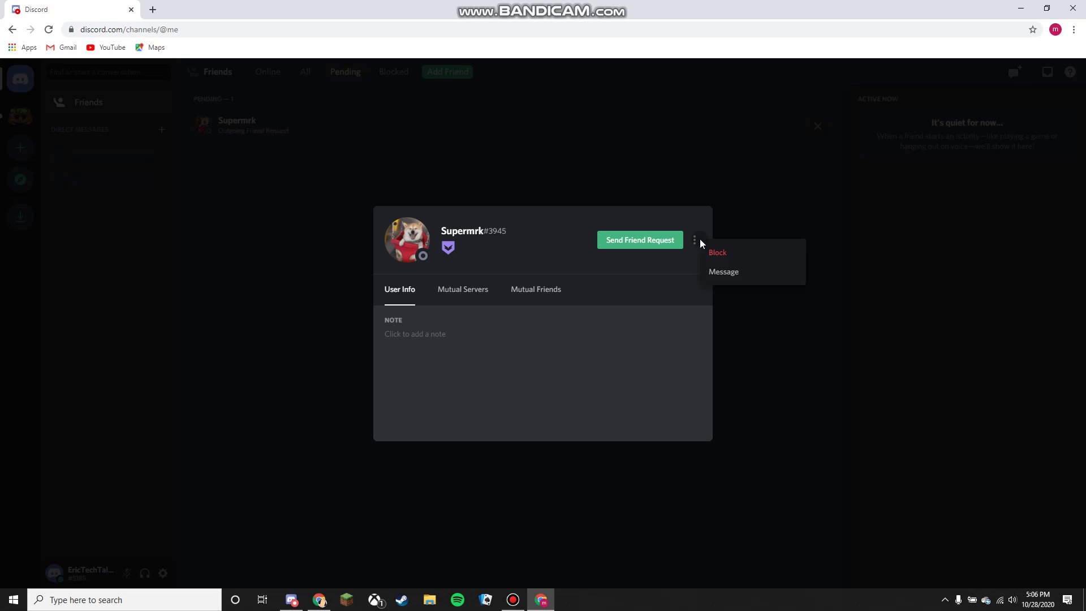
pyautogui.click(785, 277)
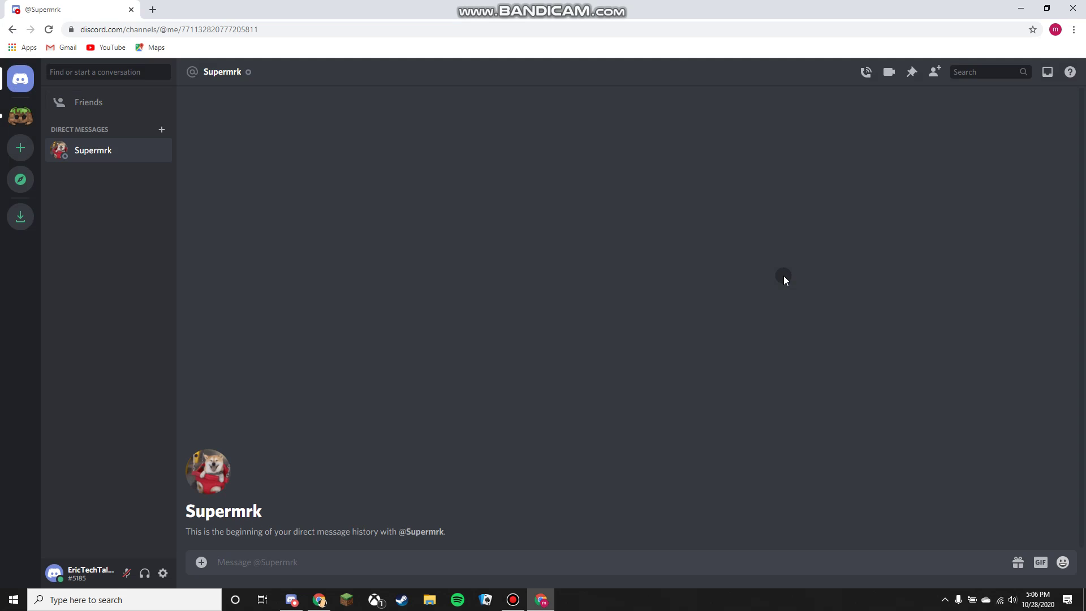
pyautogui.write('hi')
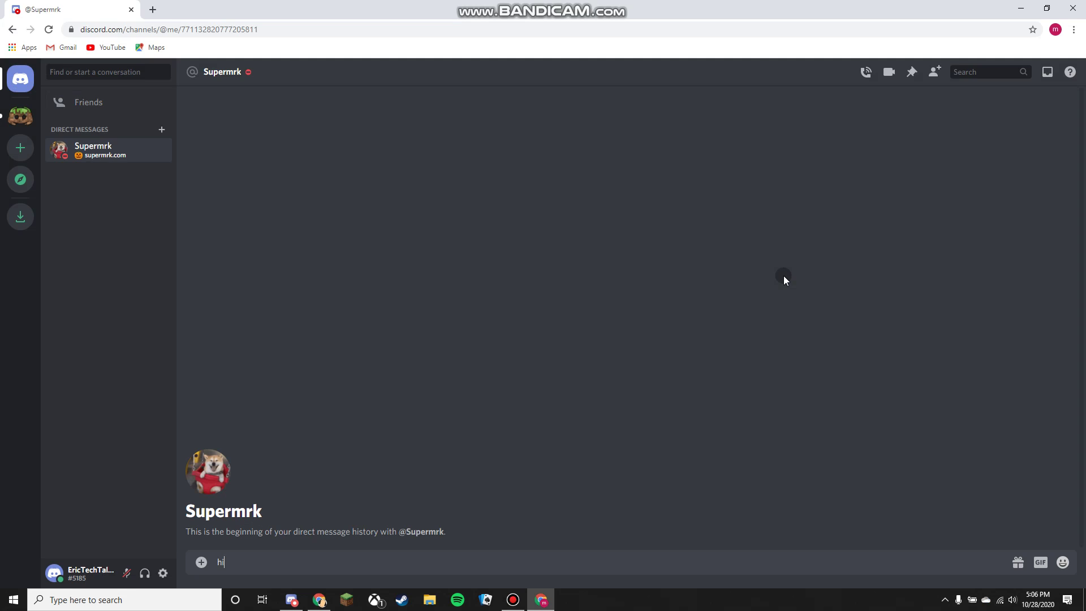
pyautogui.press('Return')
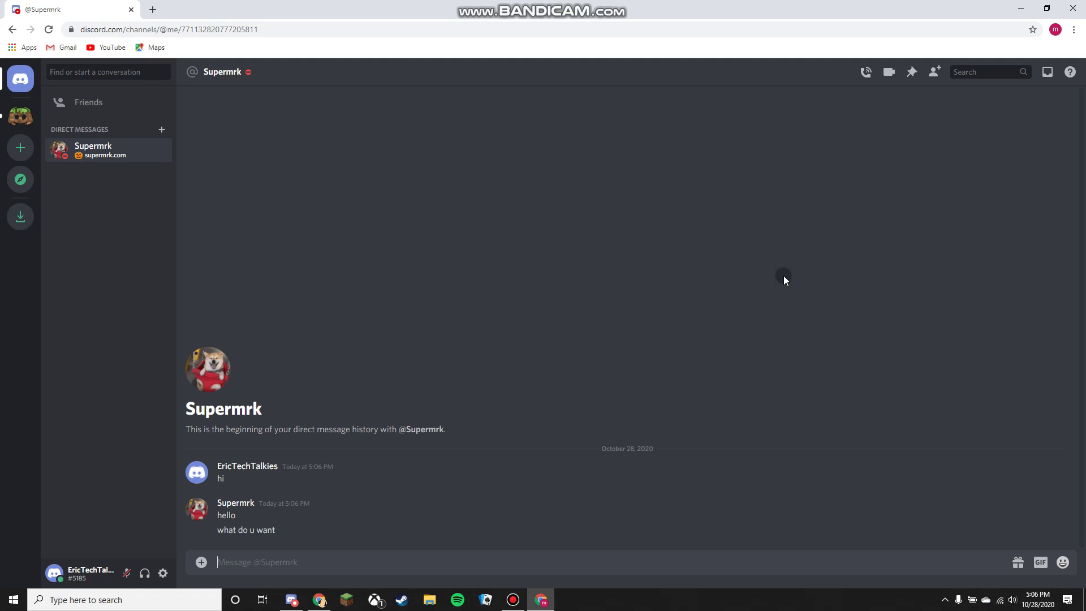
pyautogui.write('sub to t')
pyautogui.write('ech talkies for ')
pyautogui.write('tech')
pyautogui.press('Return')
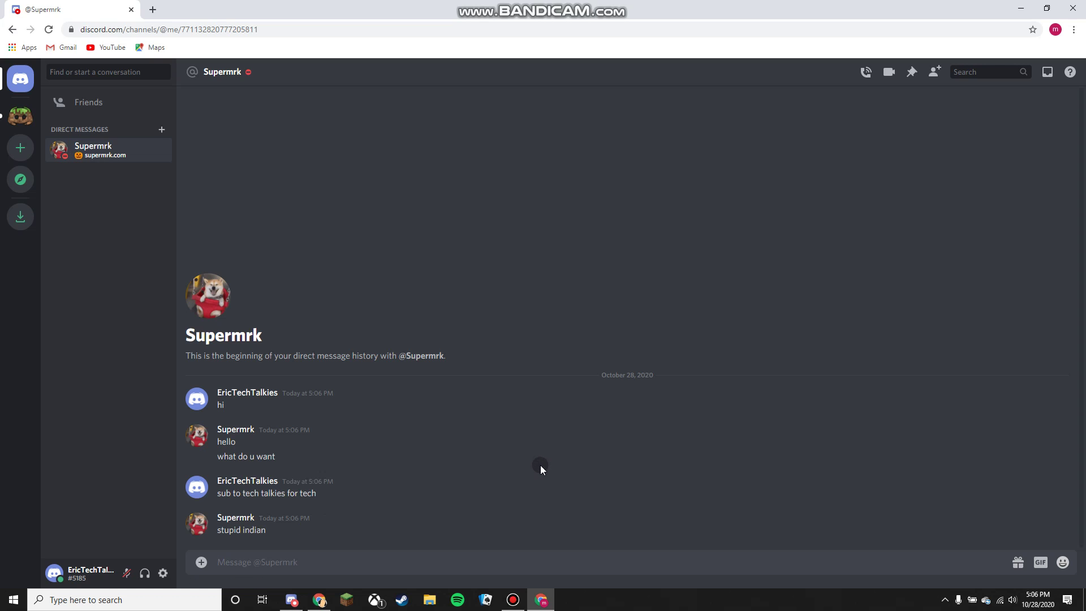
pyautogui.click(513, 600)
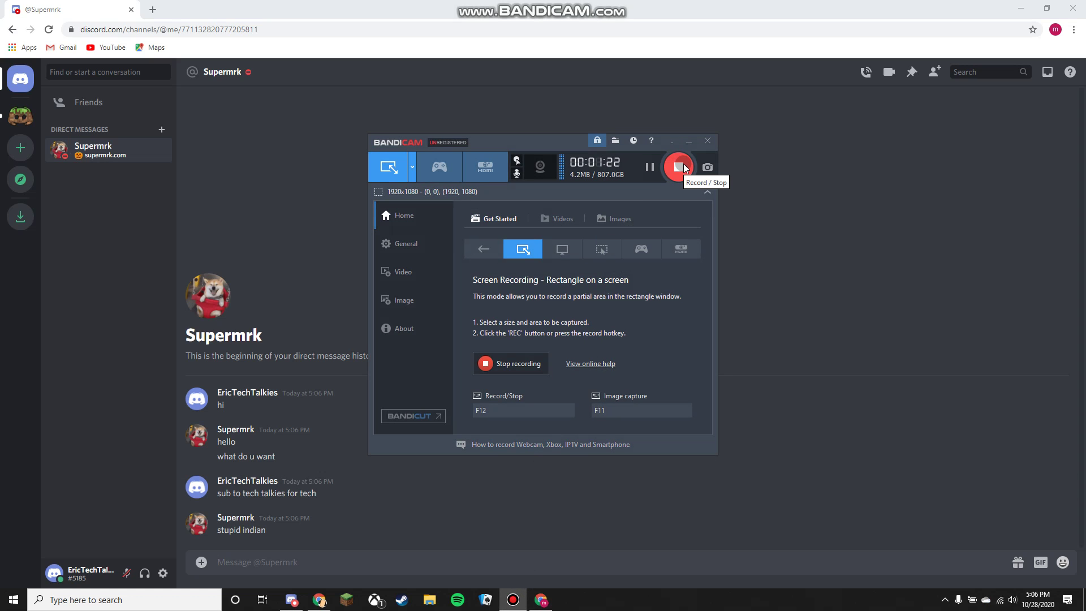